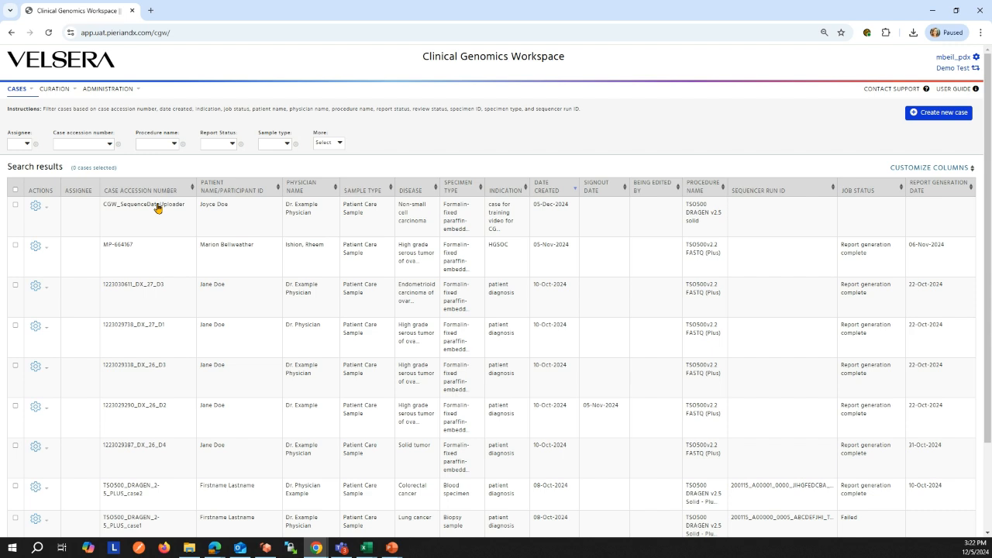
- Highlight the CGW_SequenceDataUploader accession number in the case list and open the Sequence Data Uploader
double_click(158, 207)
mouse_move(27, 91)
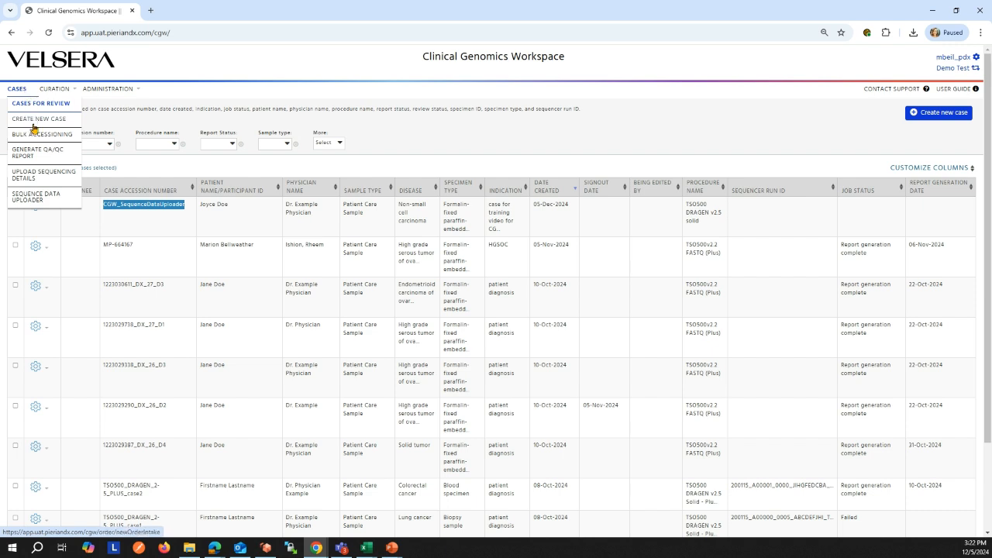
click(42, 202)
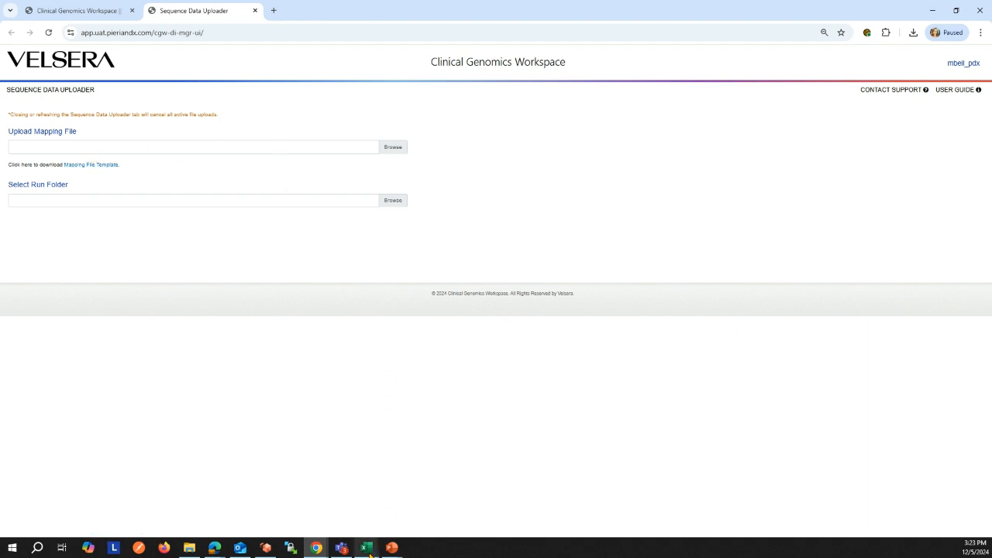
- Switch to SampleMappingFile.csv in Excel and examine the accession numbers, the DNA and RNA rows, the run ID and the pair ID column
mouse_move(370, 554)
click(334, 517)
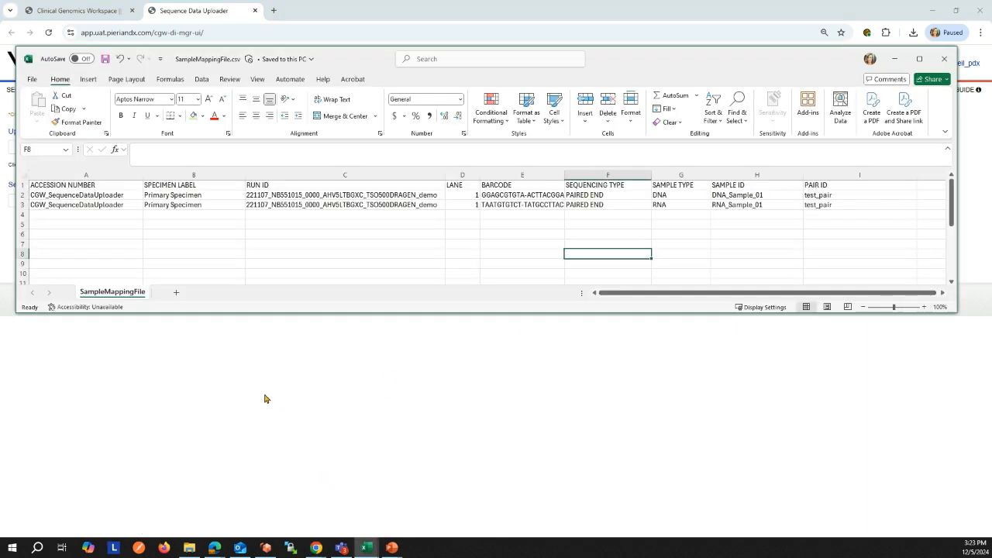
click(110, 197)
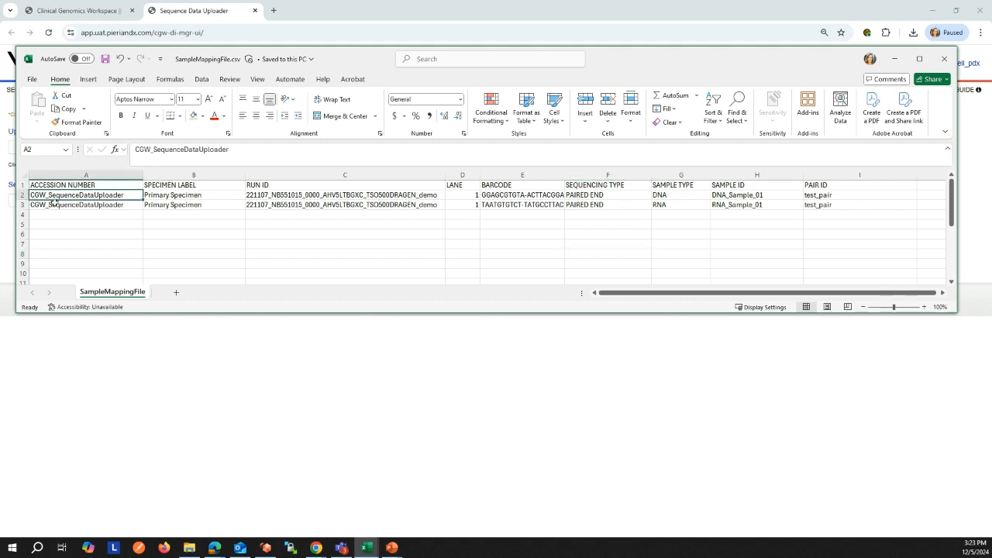
click(23, 196)
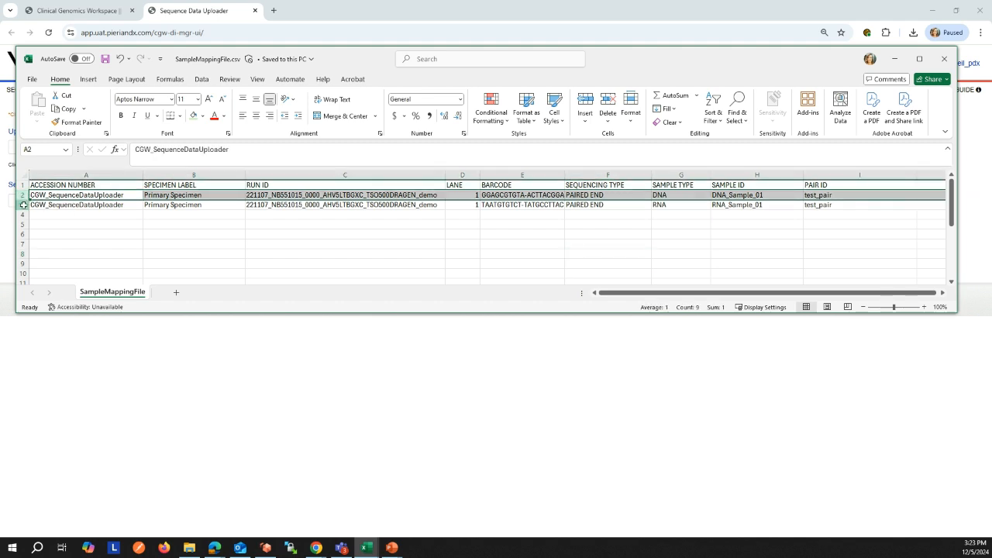
click(24, 205)
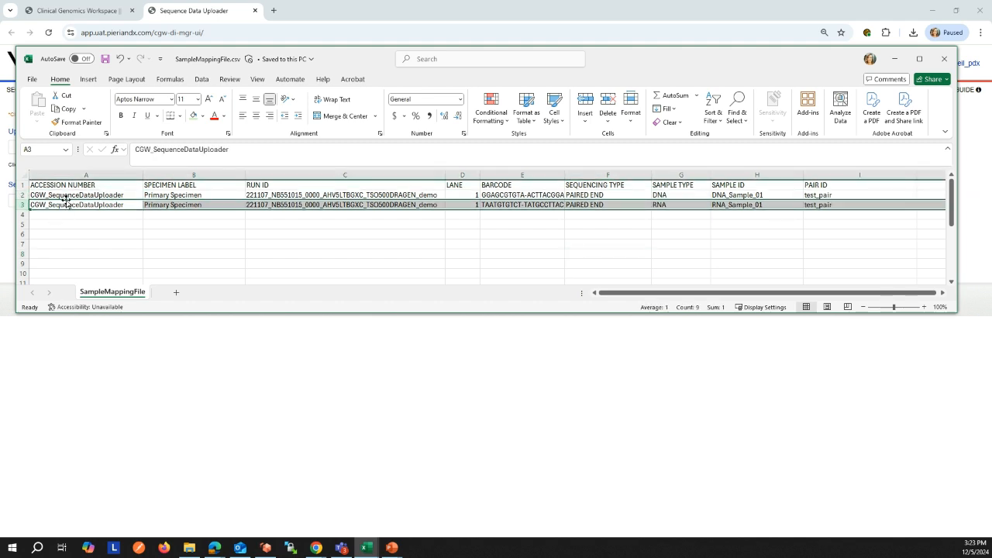
click(109, 195)
drag(109, 196, 109, 205)
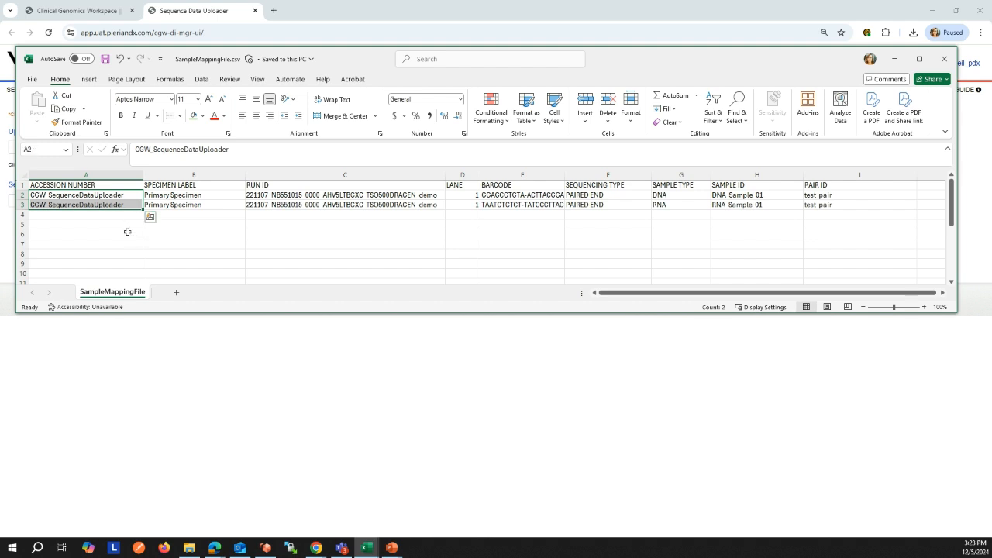
click(332, 195)
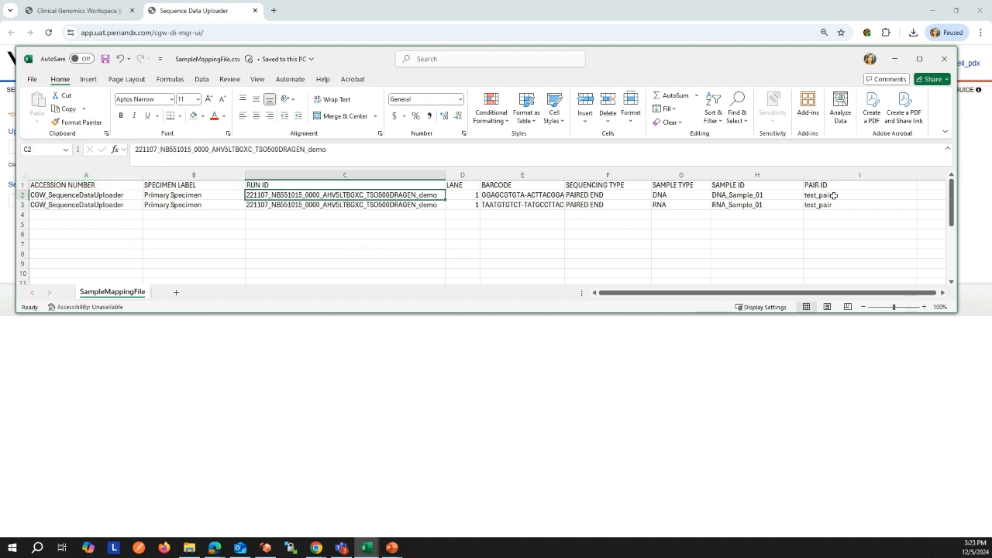
click(823, 174)
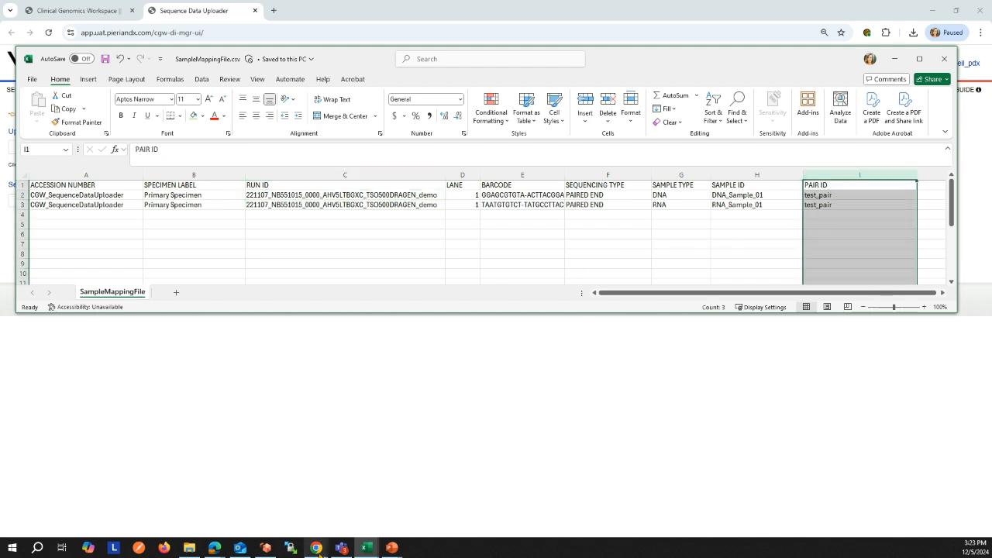
- Bring up SampleSheet.csv and check the Pair_ID values of DNA_Sample_01 and RNA_Sample_01 against the mapping file
click(368, 548)
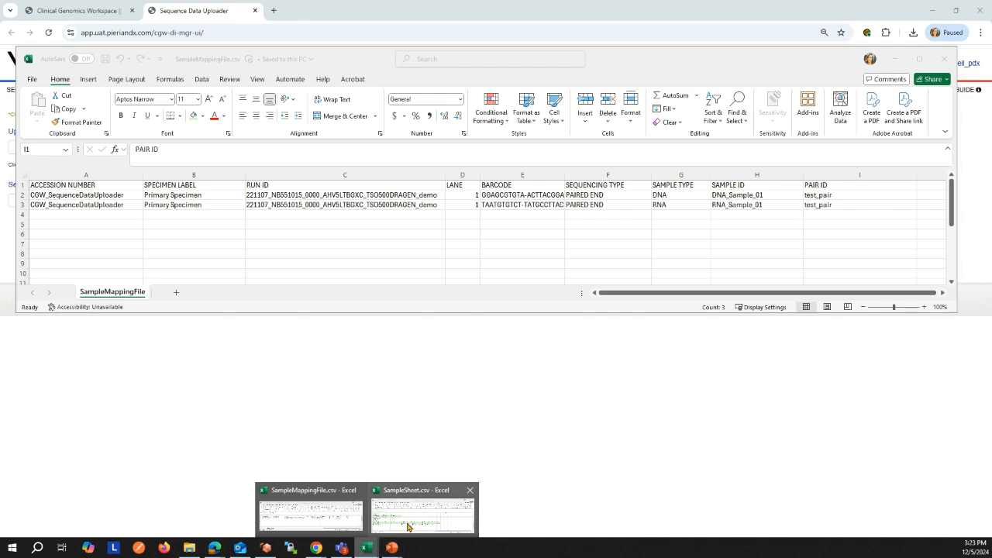
click(409, 527)
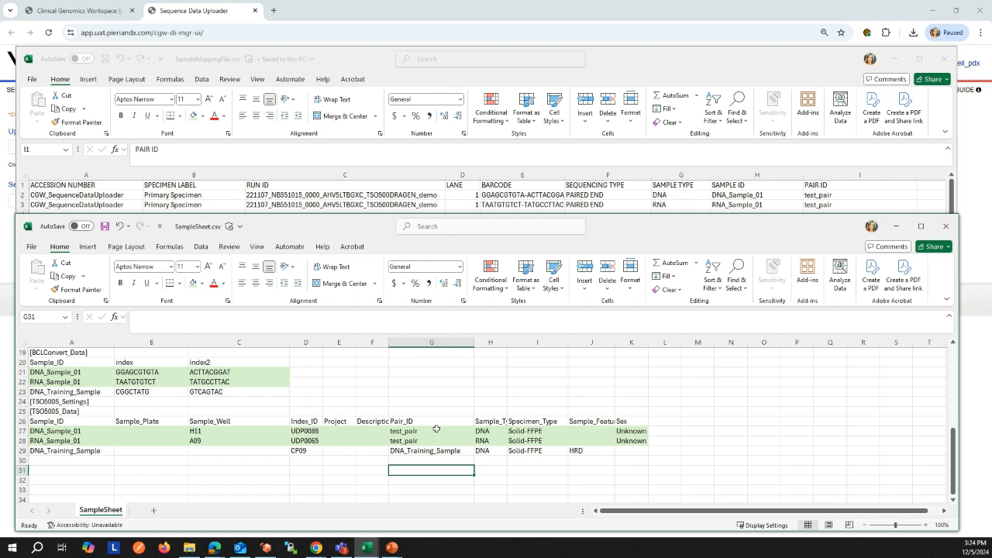
drag(444, 432, 445, 440)
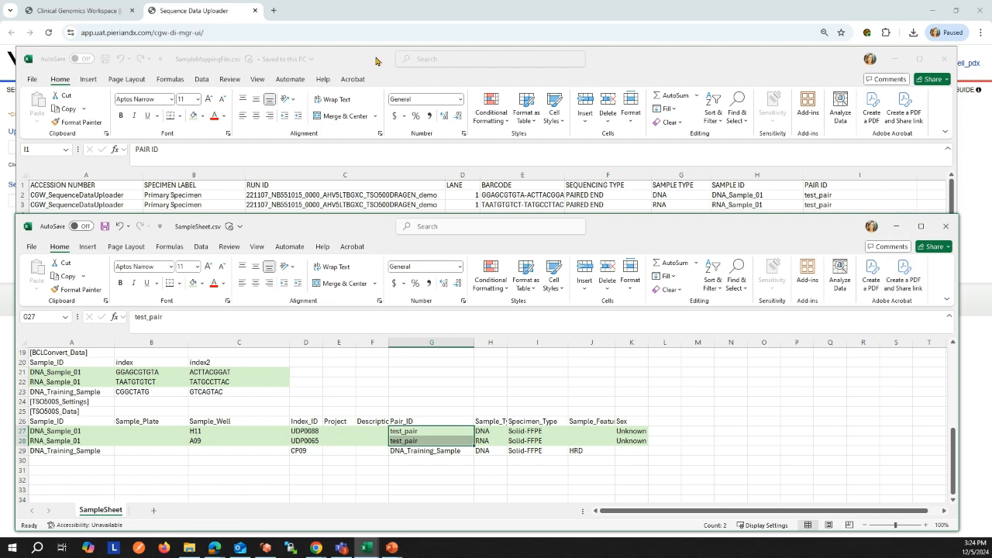
- Return to the Sequence Data Uploader in Chrome and select SampleMappingFile.csv as the mapping file
click(212, 17)
click(393, 148)
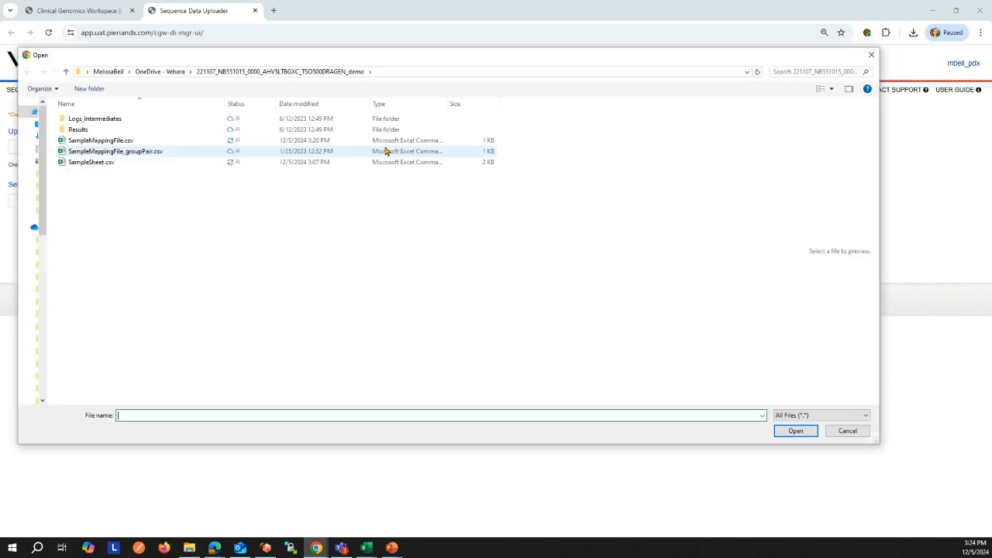
click(178, 140)
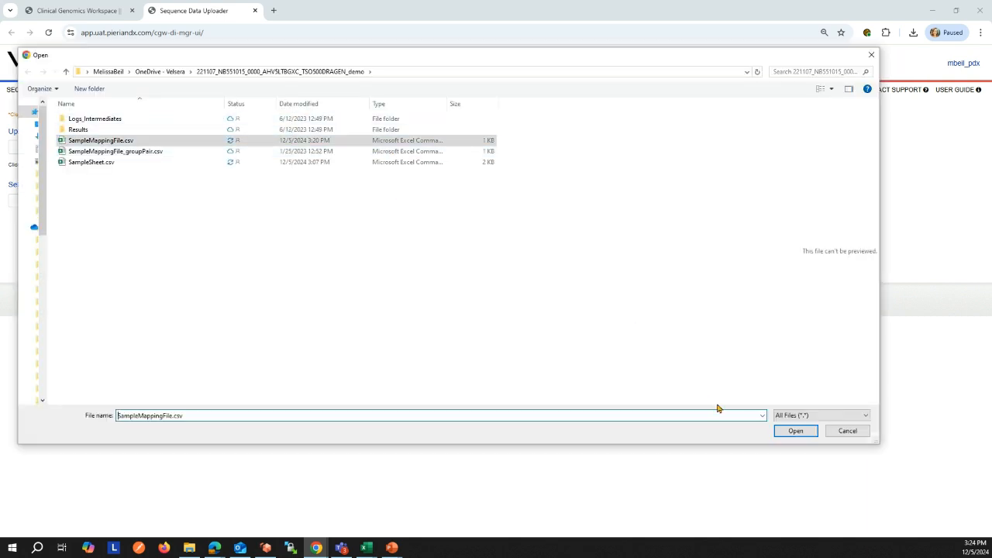
click(796, 431)
- Select the run folder 221107_NB551015_0000_AHV5LTBGXC_TSO500DRAGEN_demo and accept the SampleSheet.csv located directly in that folder
click(334, 205)
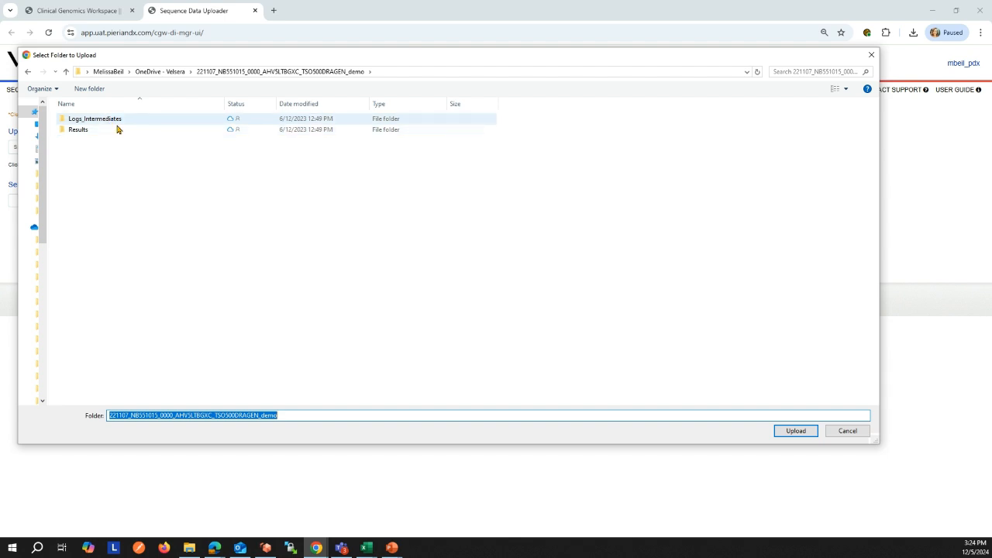
click(796, 432)
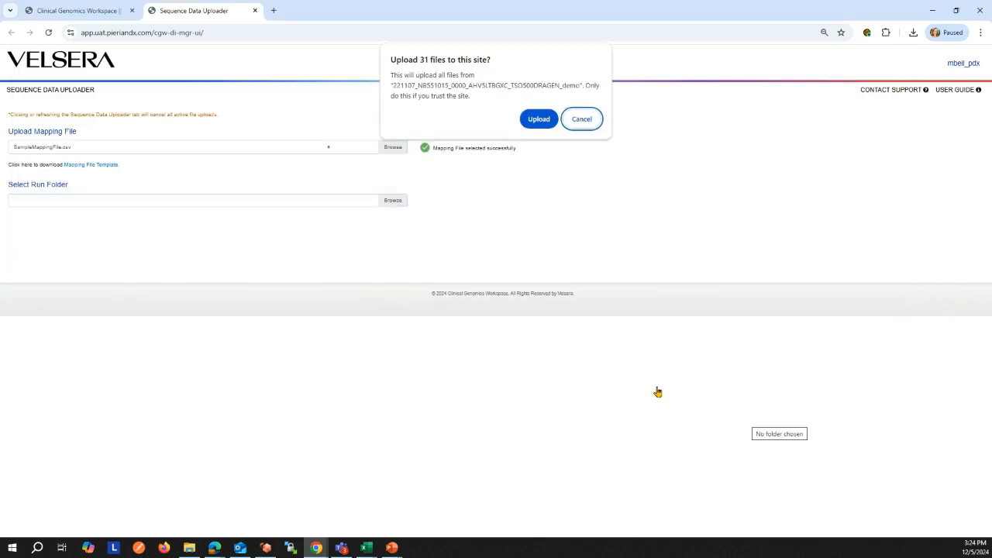
click(537, 122)
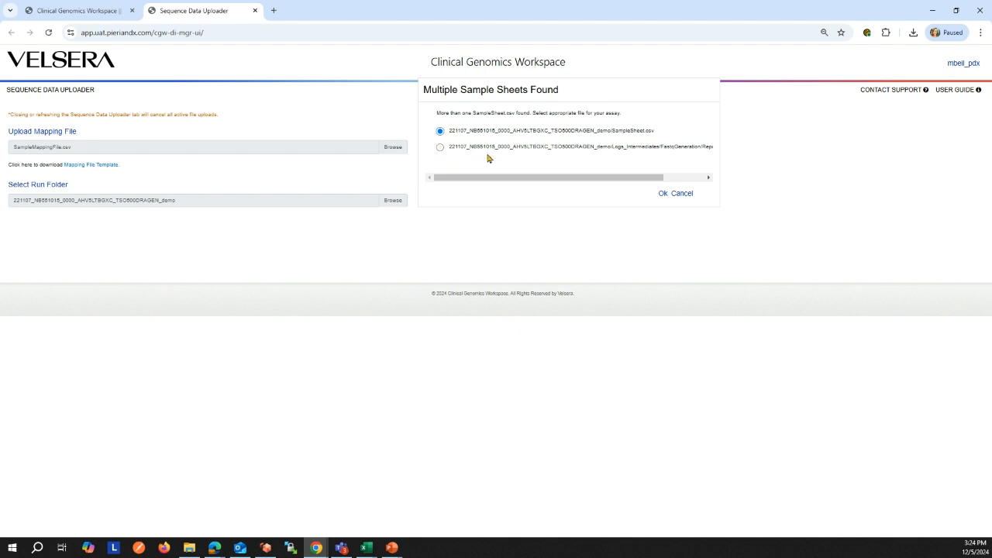
click(662, 193)
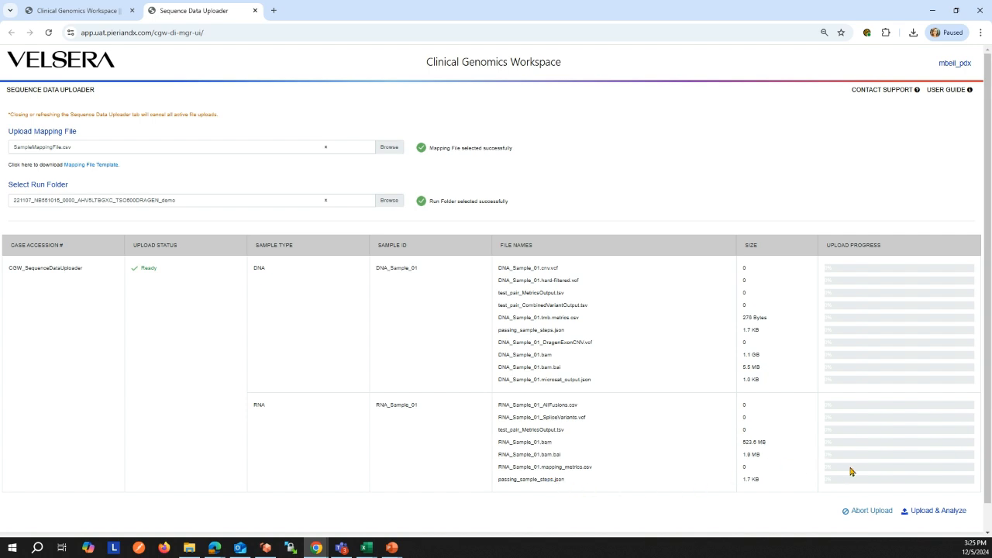
- Start the upload and analysis of the case's DNA and RNA files, check the upload status and abort the upload
click(938, 514)
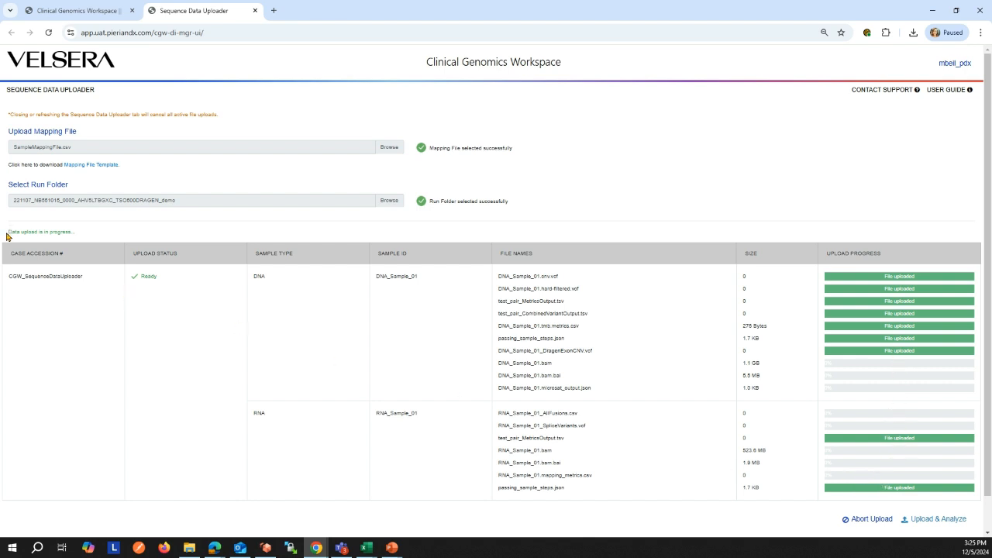
drag(9, 237, 86, 238)
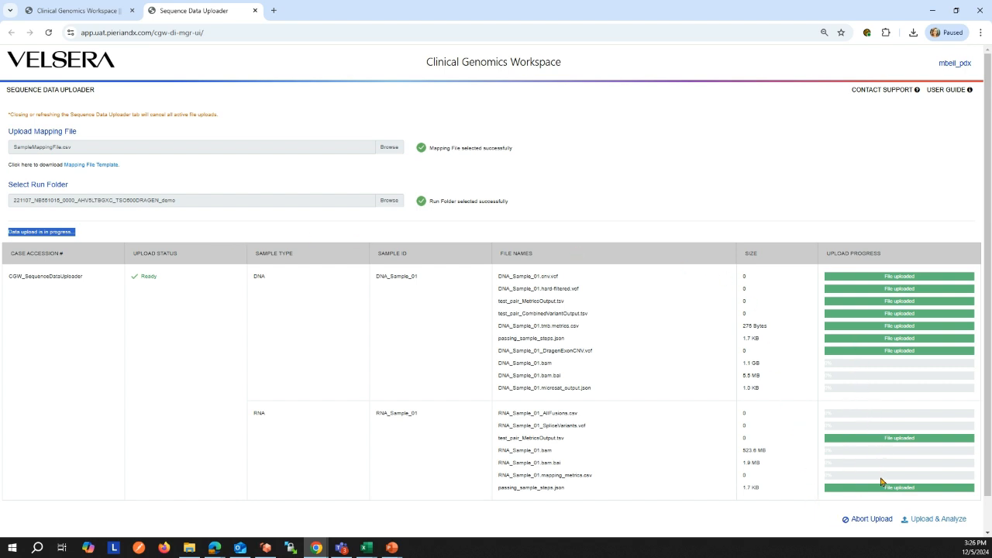
click(866, 524)
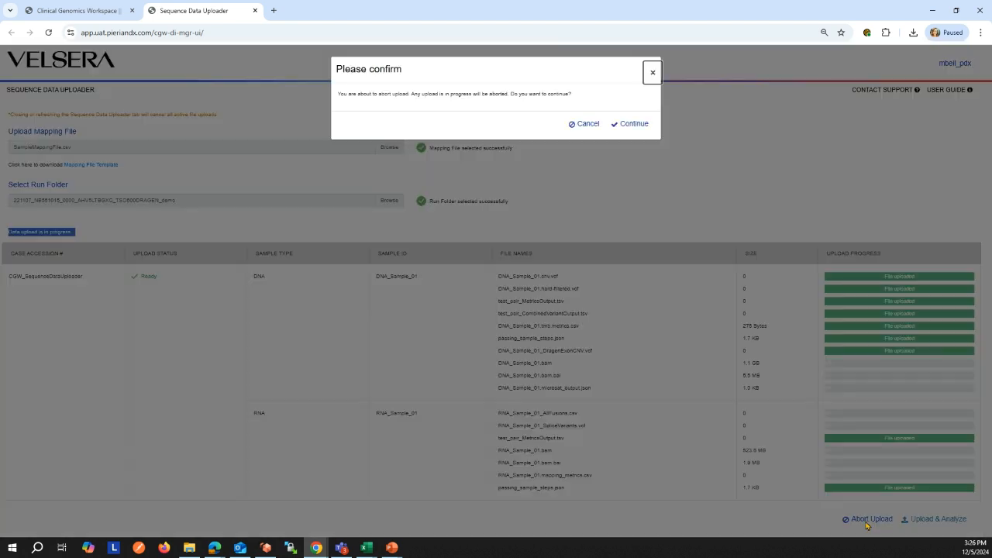
click(620, 126)
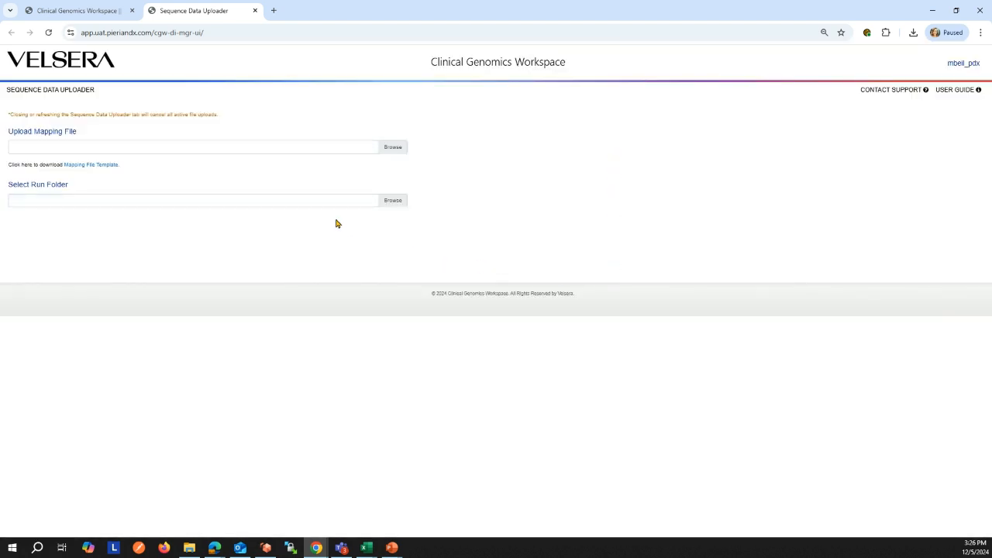
- Select SampleMappingFile.csv again as the mapping file for the upload
click(359, 151)
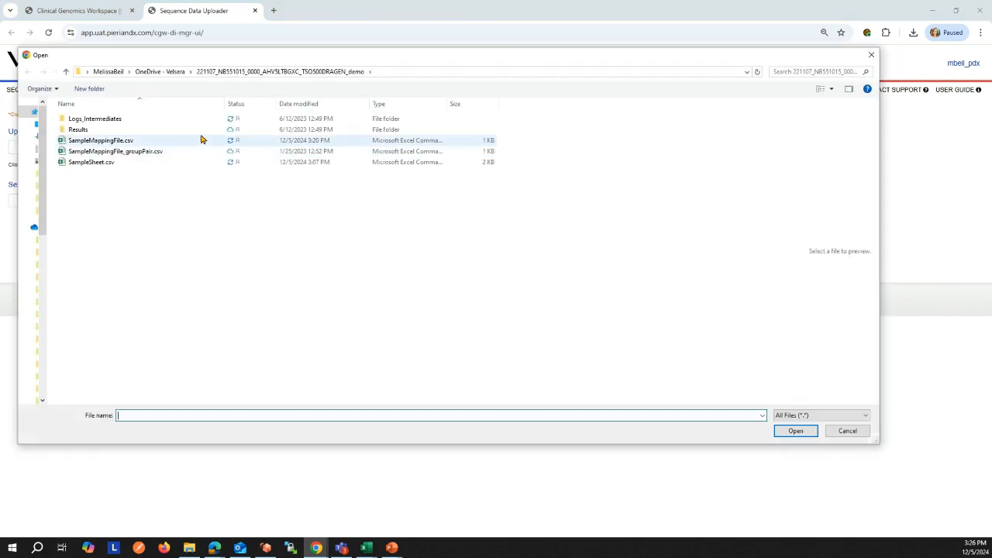
click(203, 140)
click(794, 434)
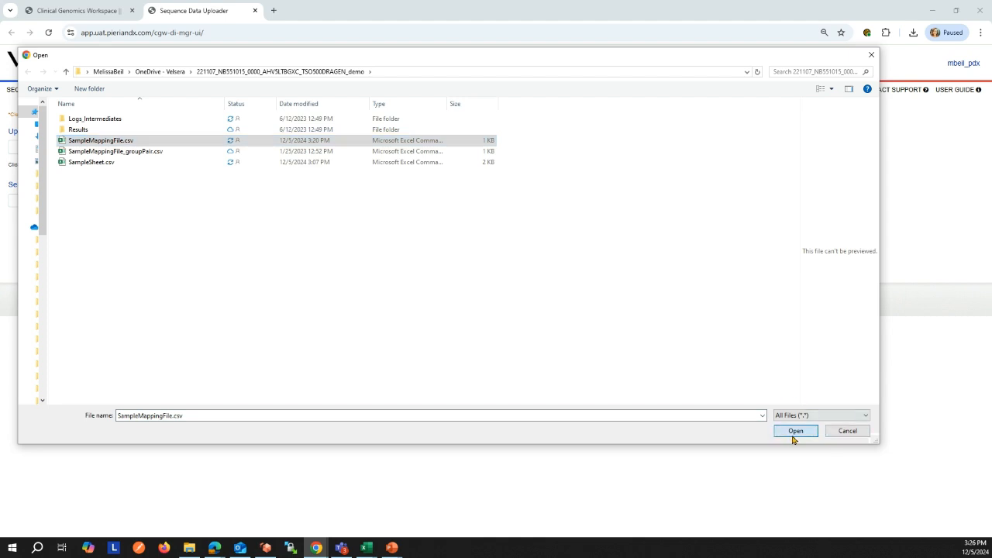
- Reselect the 221107_NB551015_0000_AHV5LTBGXC_TSO500DRAGEN_demo run folder with its top-level SampleSheet.csv and restart the upload and analysis
click(178, 202)
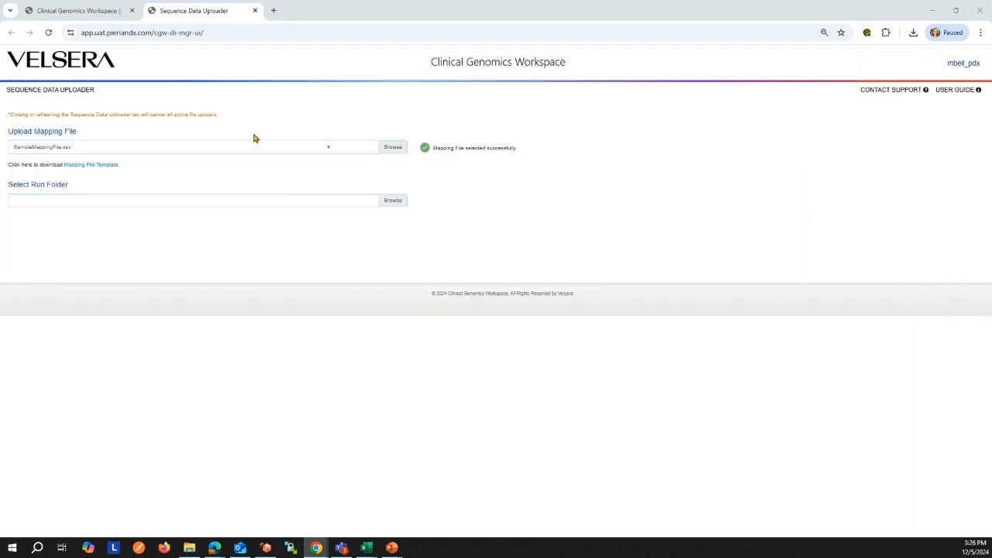
click(793, 431)
click(534, 124)
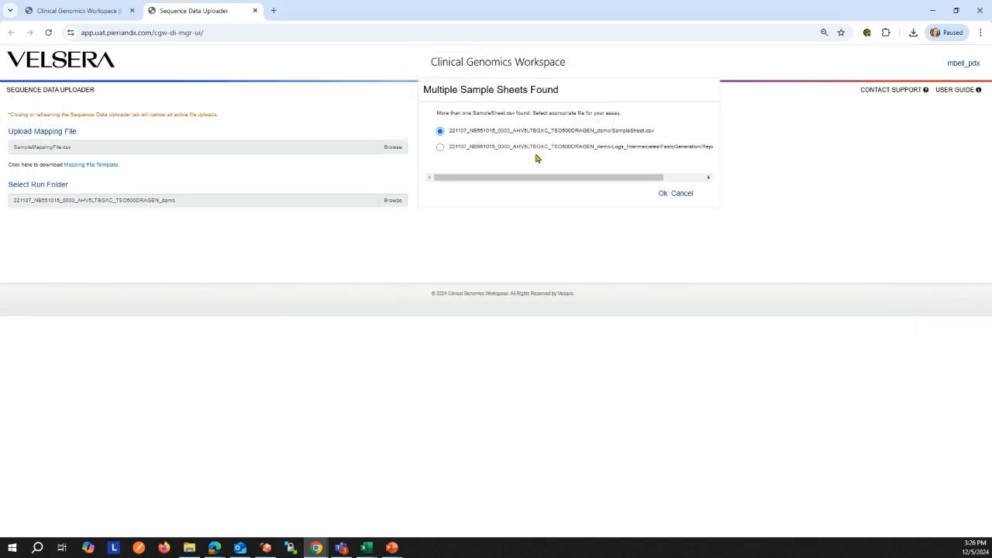
click(667, 199)
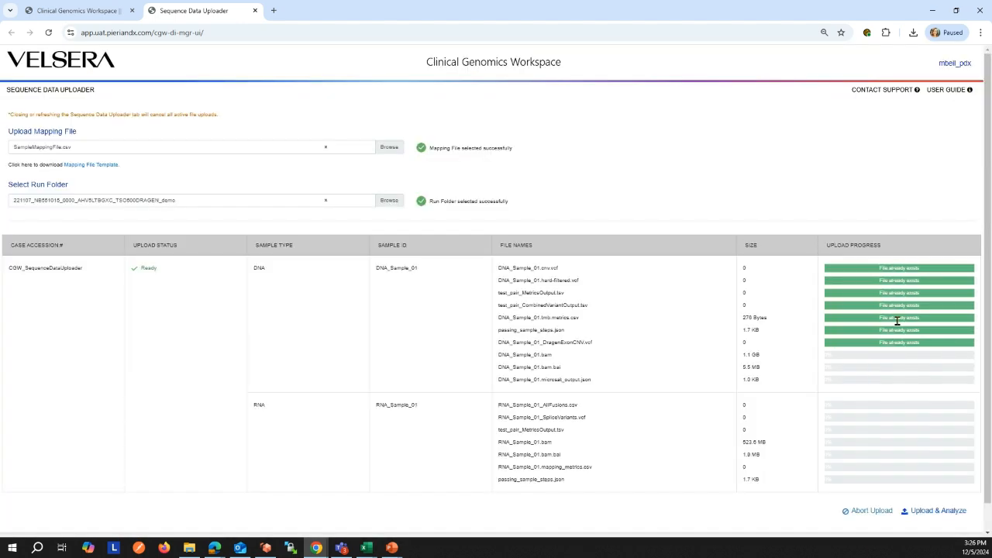
click(919, 516)
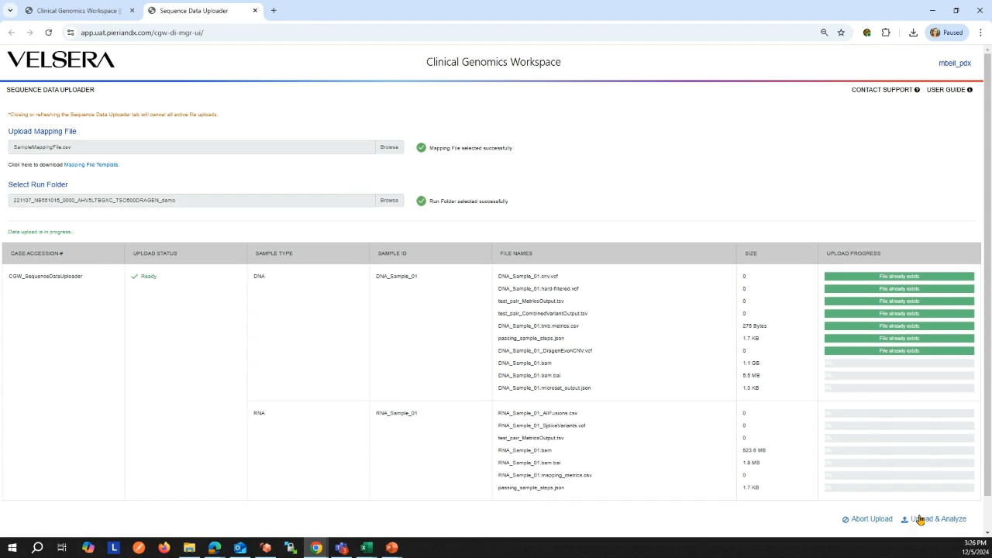